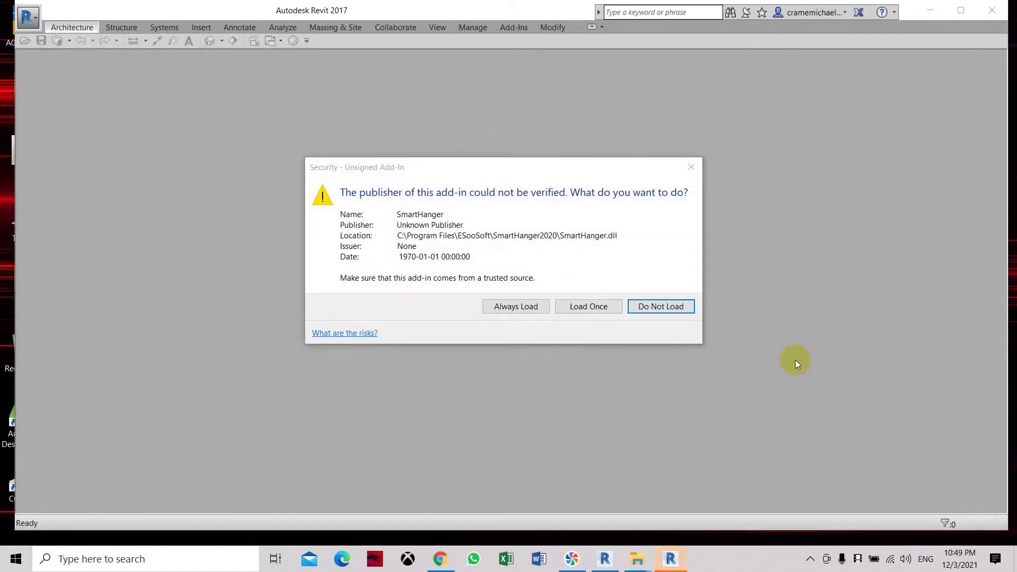
Always load SmartHanger, close the rendering and missing add-in warnings, then start an Architectural Template project
click(535, 306)
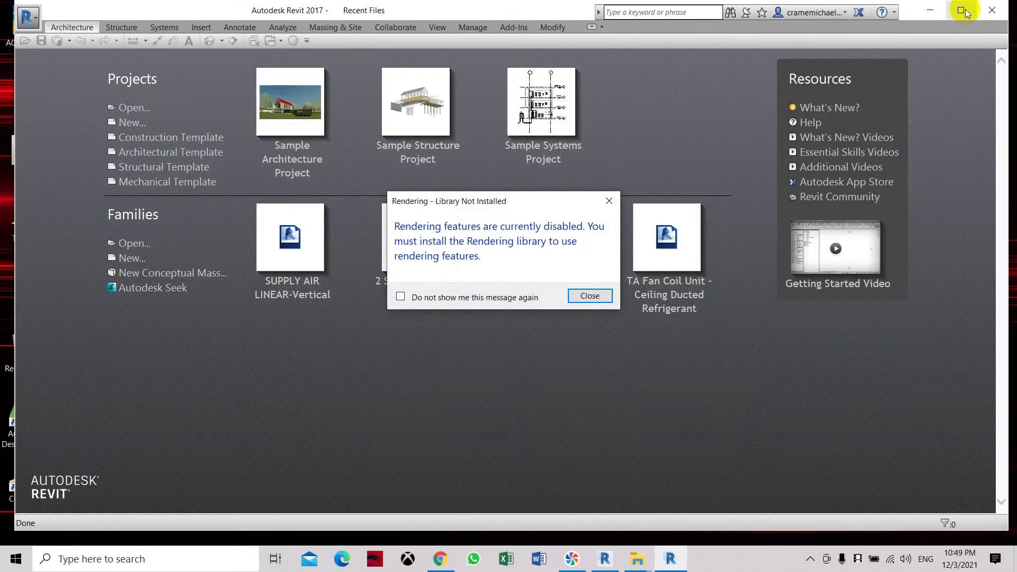
click(591, 296)
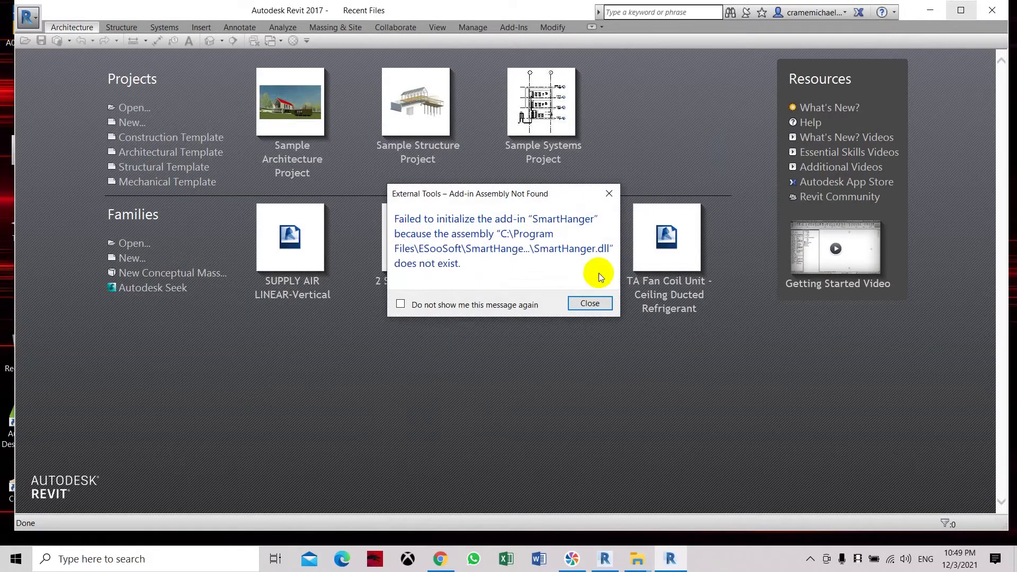
click(588, 302)
click(592, 304)
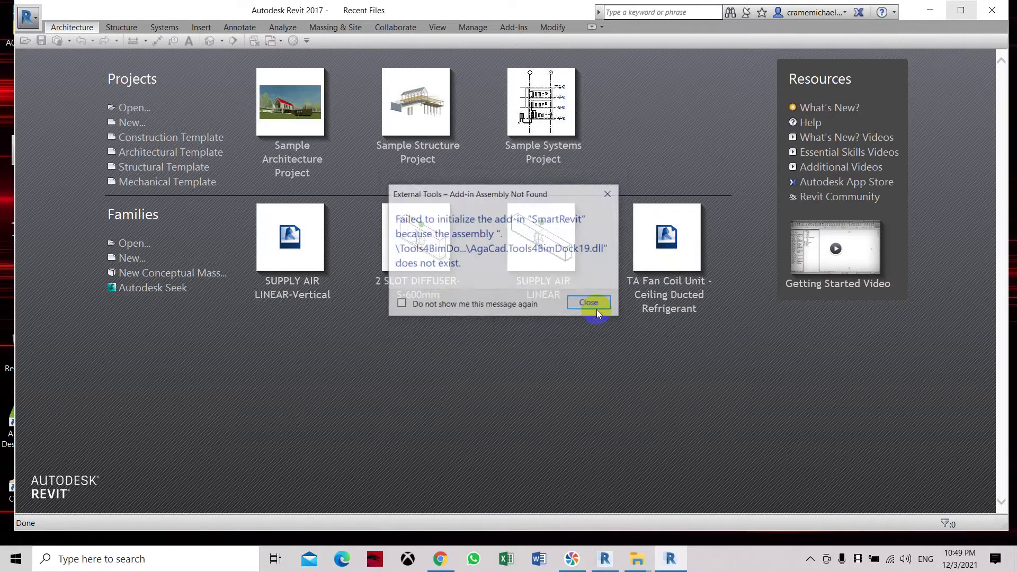
click(597, 308)
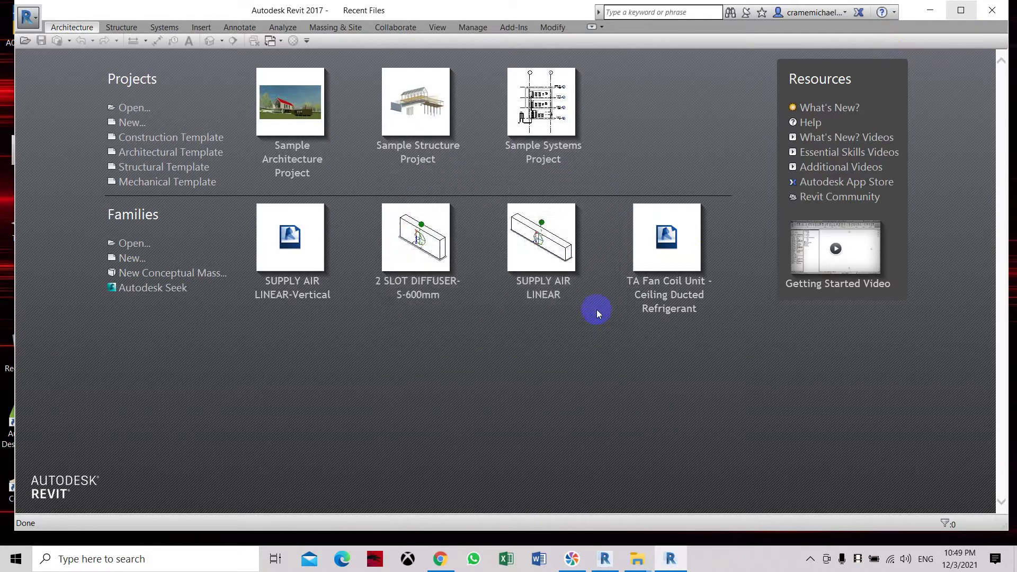
click(155, 156)
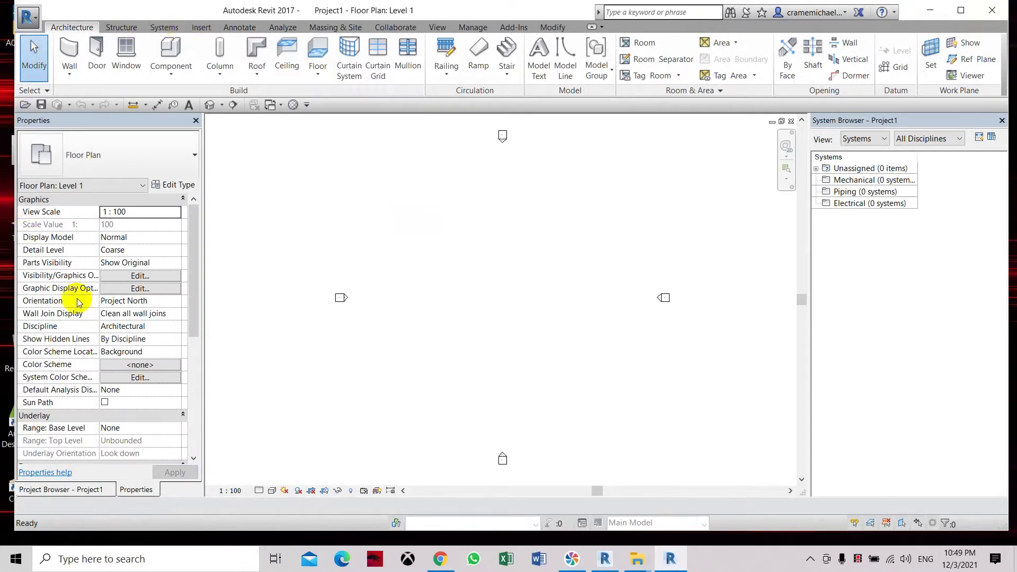
Start the Point Cloud link command from the Insert ribbon
click(200, 28)
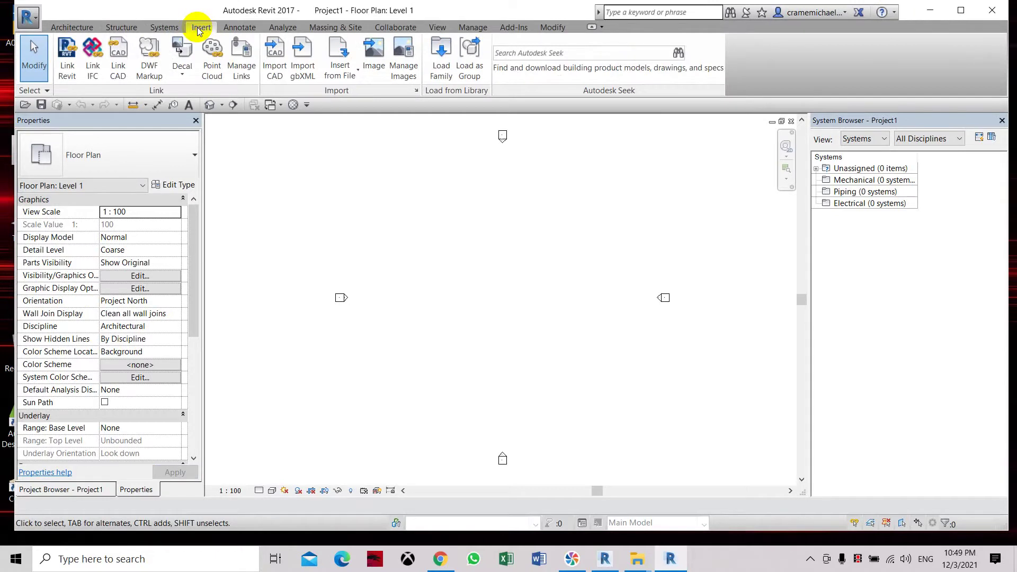
click(213, 55)
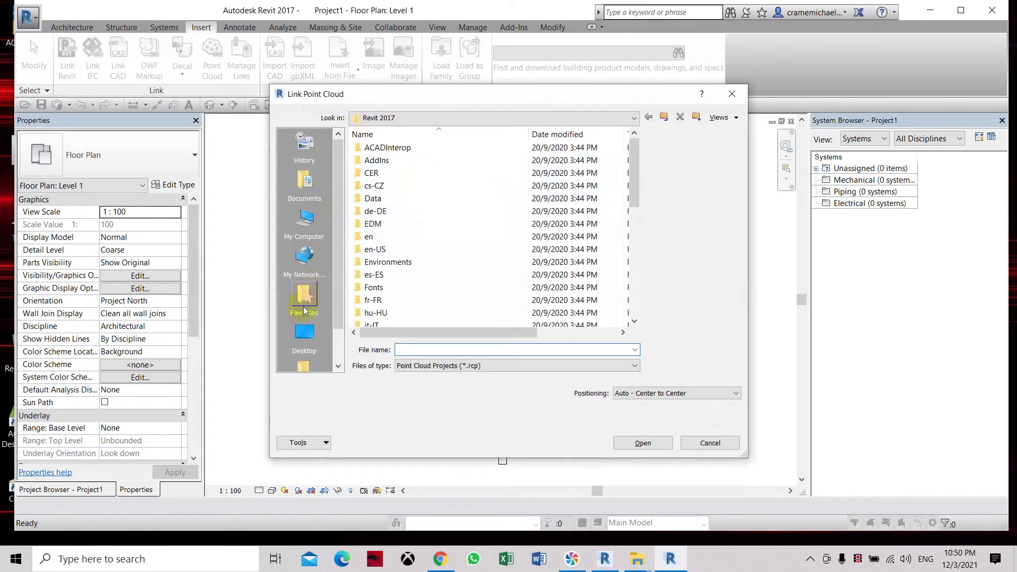
Pick pump.e57 from the Desktop's Point Cloud Sample Files 3d Imaging folder, showing Raw formats
click(306, 344)
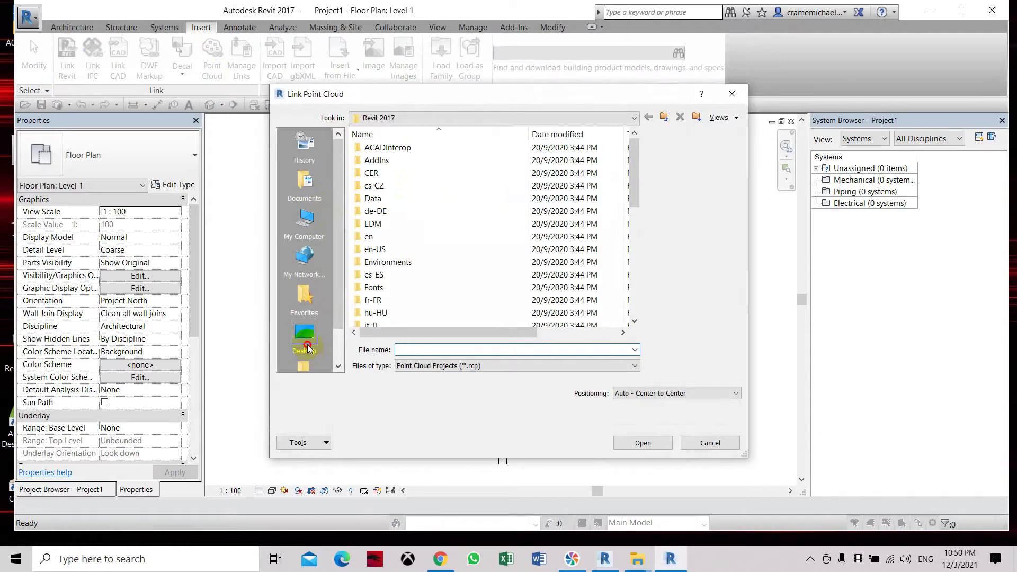
click(507, 370)
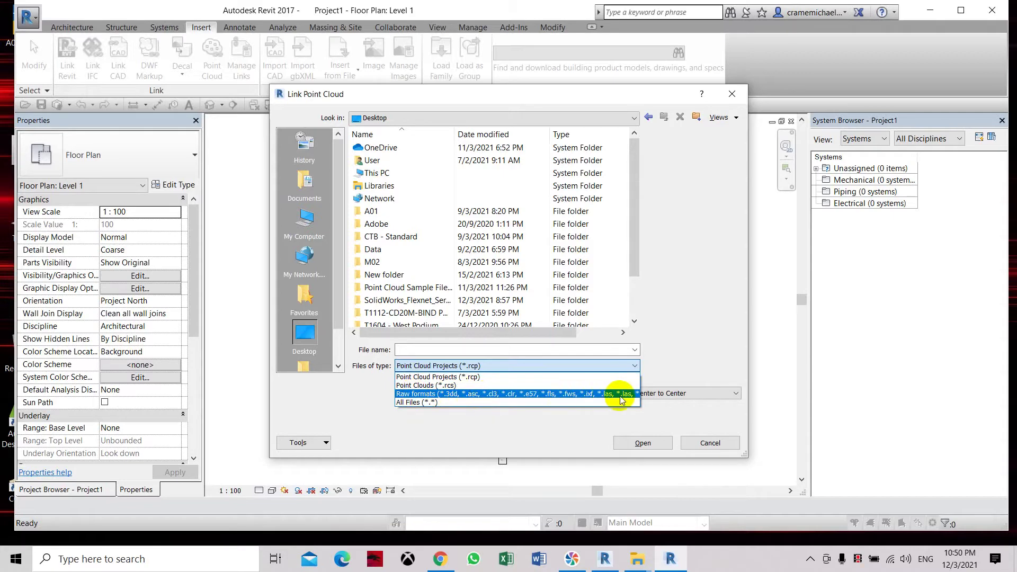
click(447, 394)
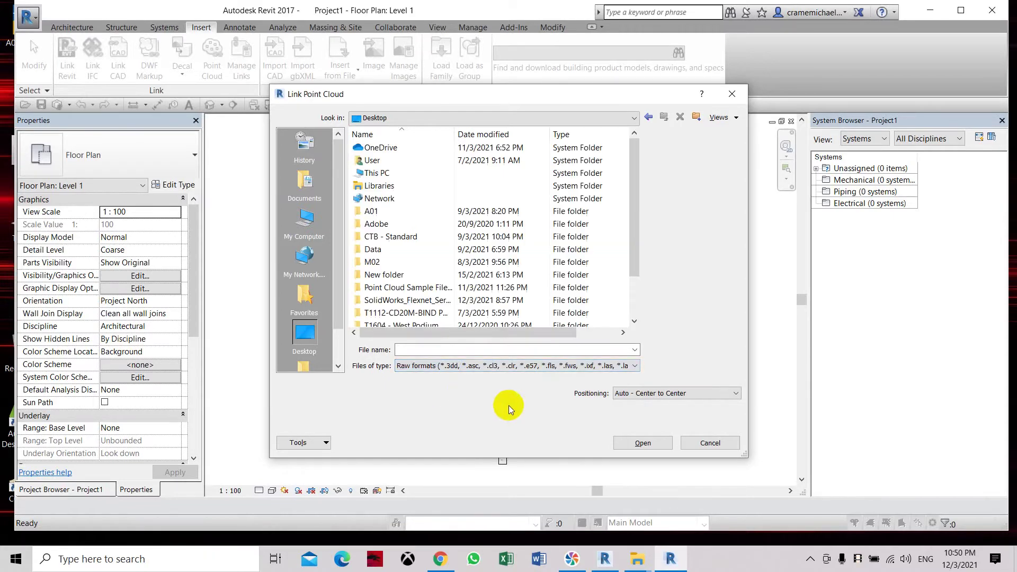
double_click(408, 288)
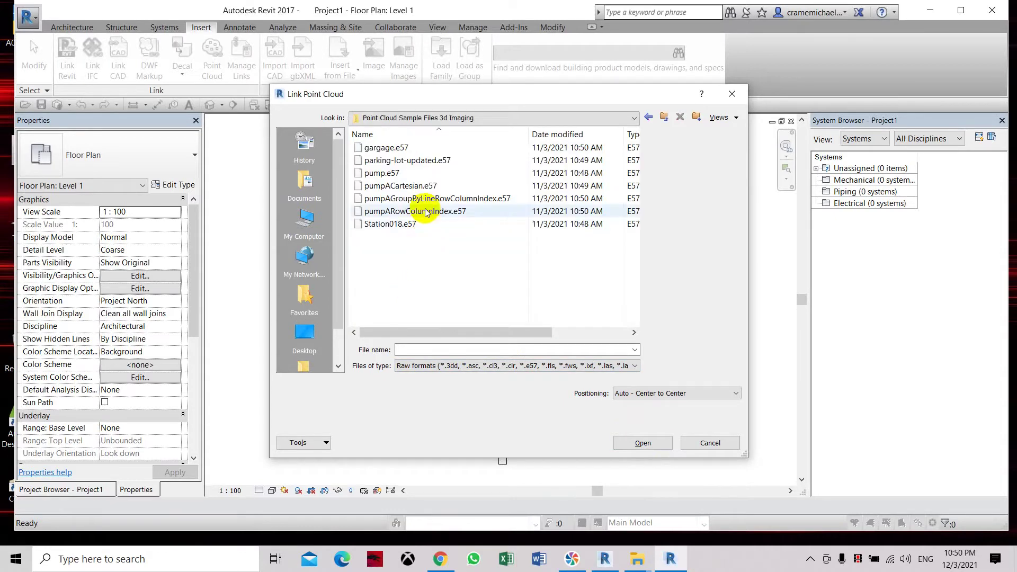
click(408, 175)
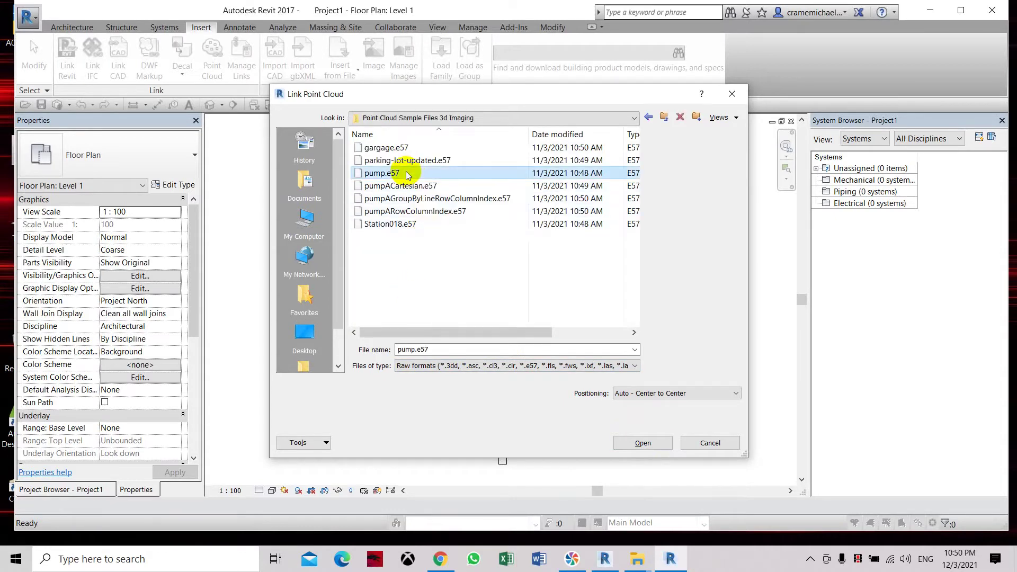
Link pump.e57 with Auto - Origin to Origin positioning
drag(751, 202, 952, 205)
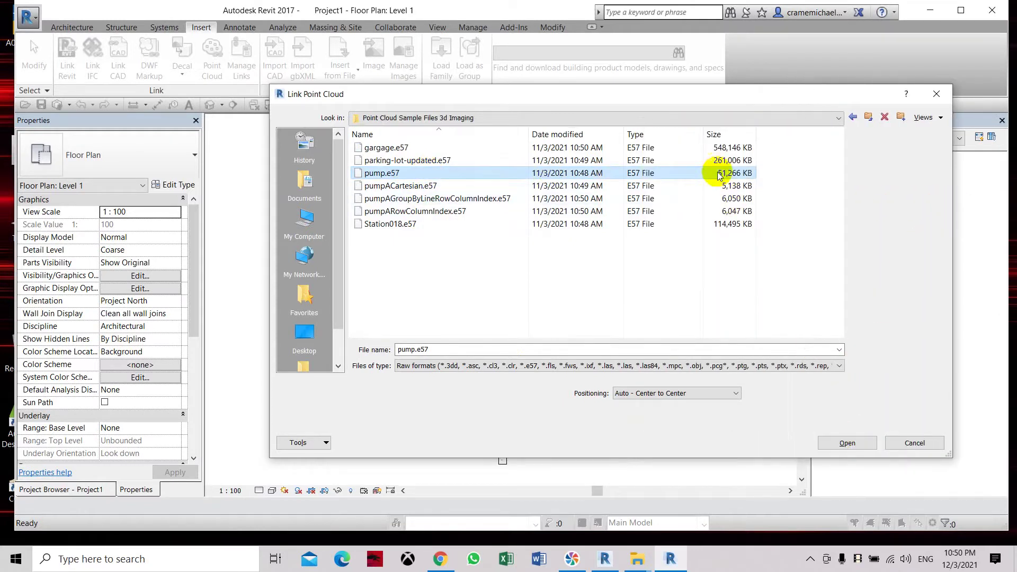
click(723, 393)
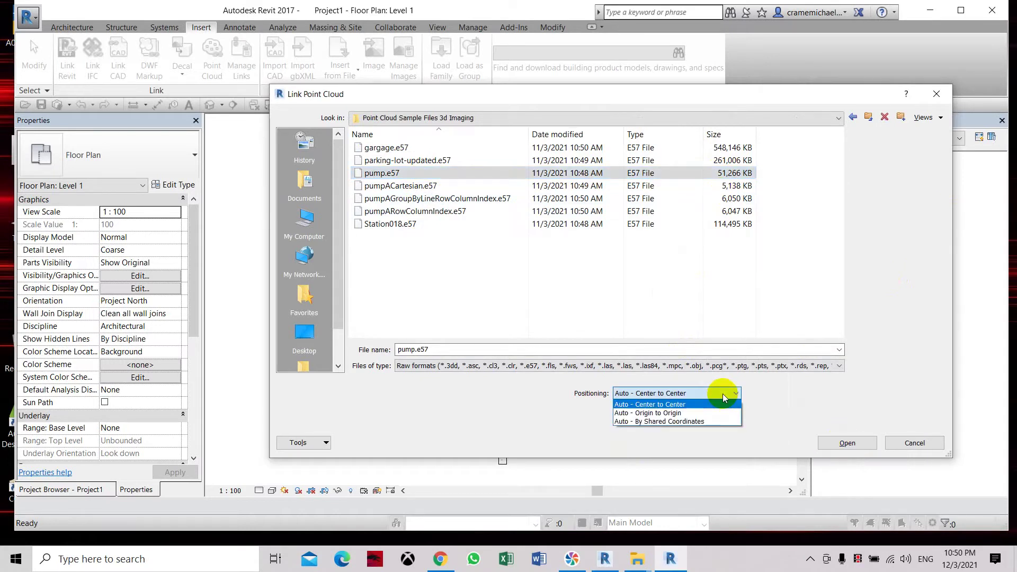
click(700, 413)
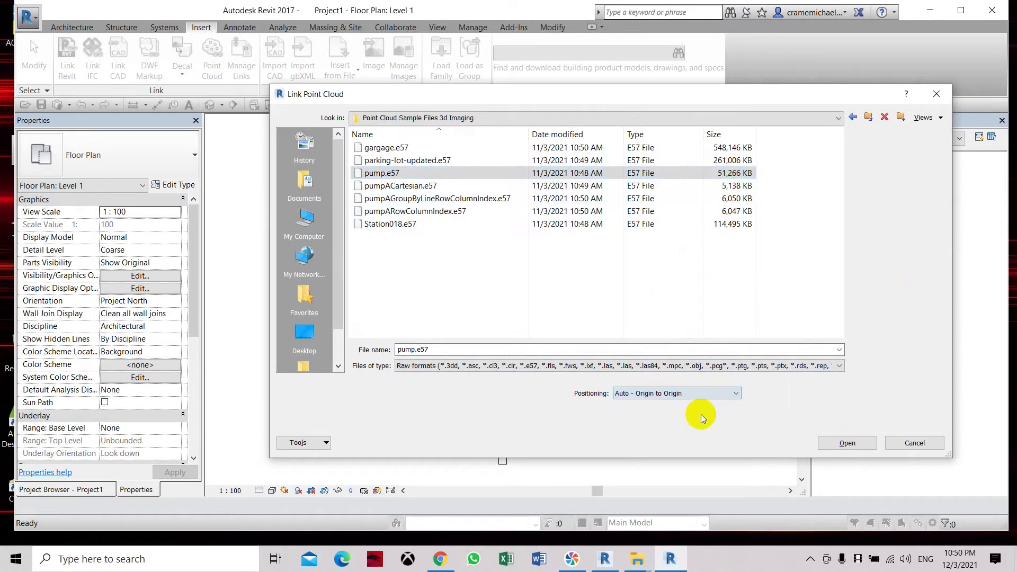
click(839, 450)
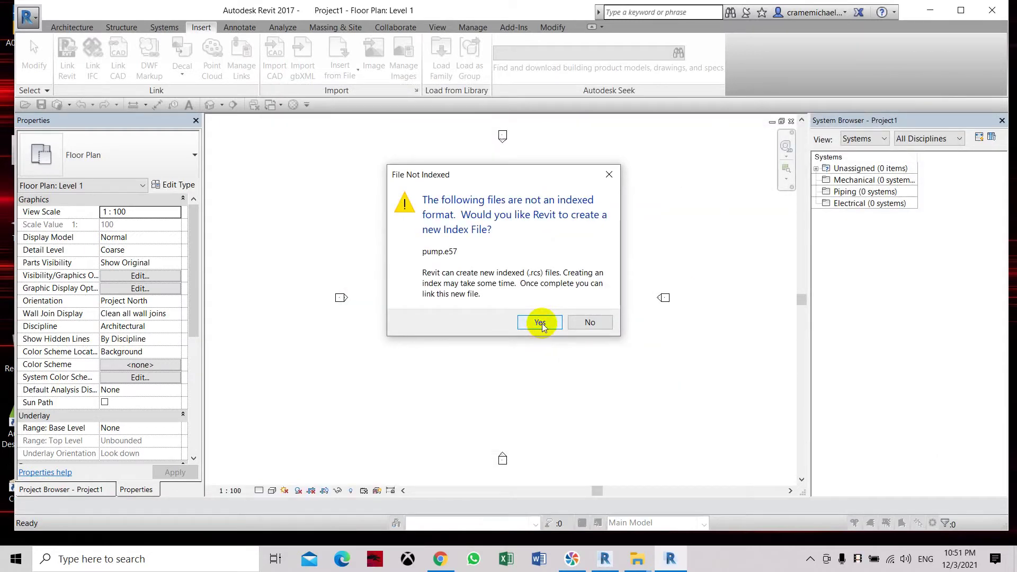
Accept indexing pump.e57 and choose to change the proposed pump_1.rcp output file
click(540, 323)
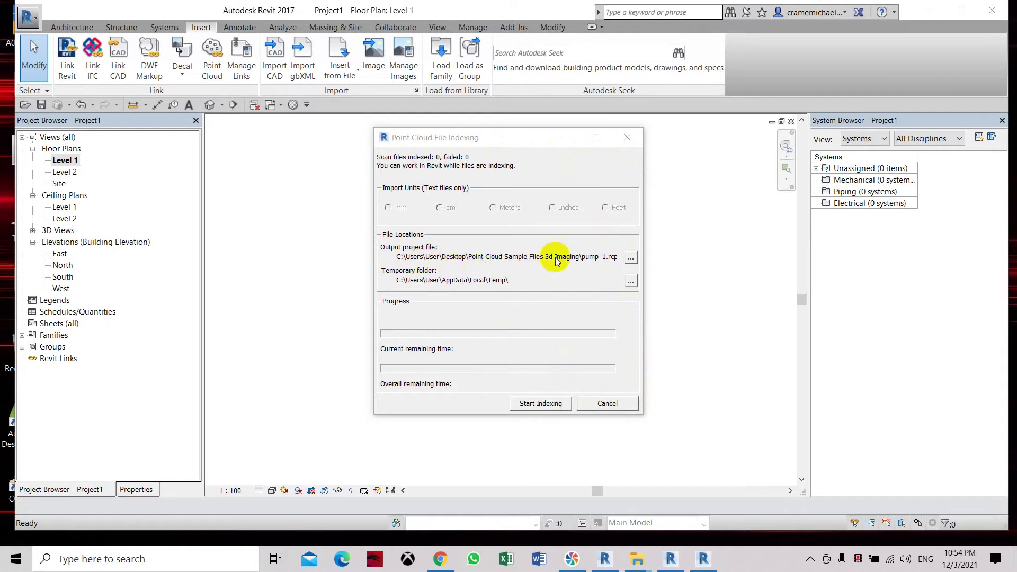
click(631, 258)
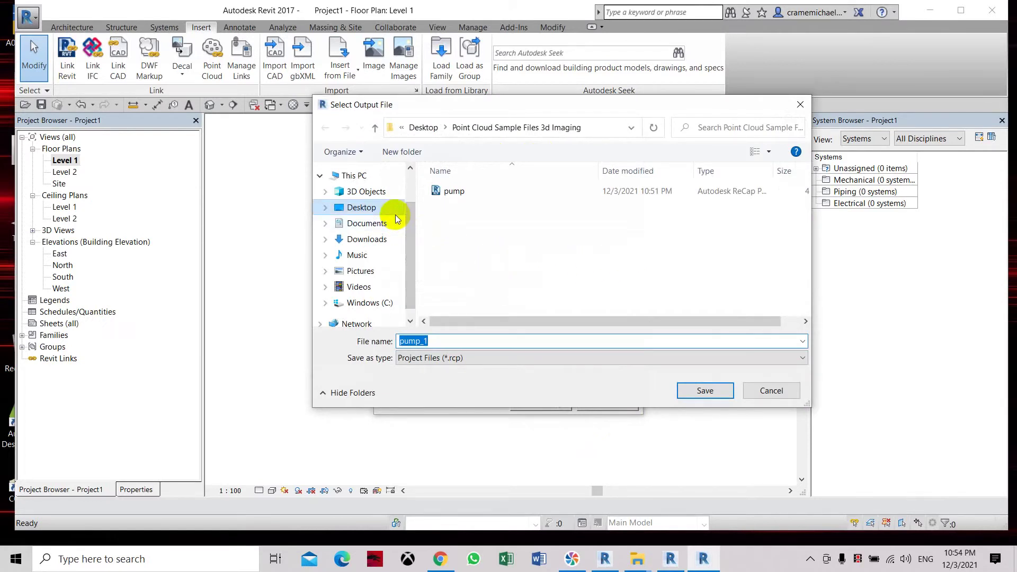
Save the point cloud index as pump_Sample.rcp (Project Files) on the Desktop
click(365, 208)
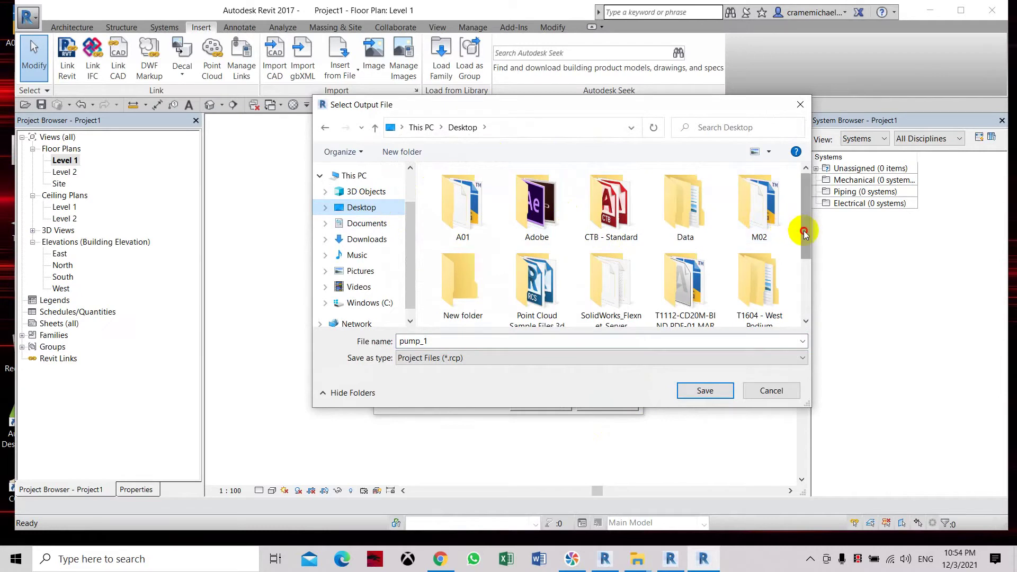
drag(806, 225, 822, 313)
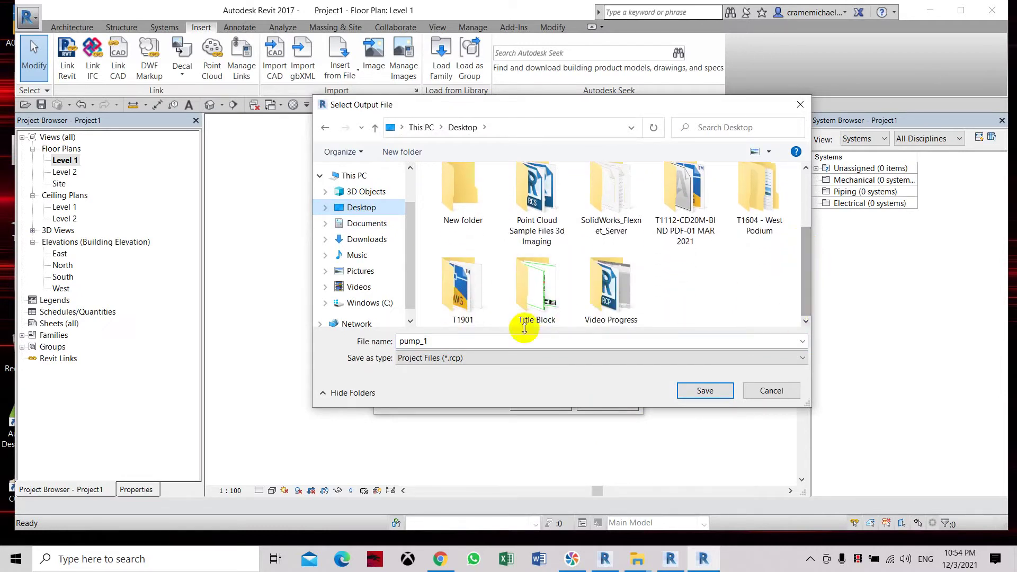
double_click(442, 343)
click(445, 341)
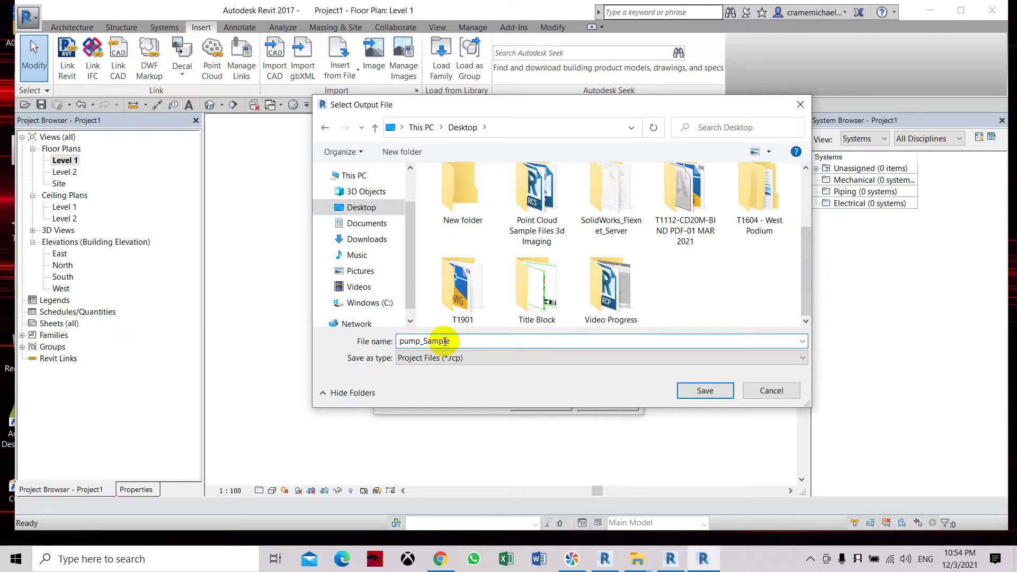
click(477, 360)
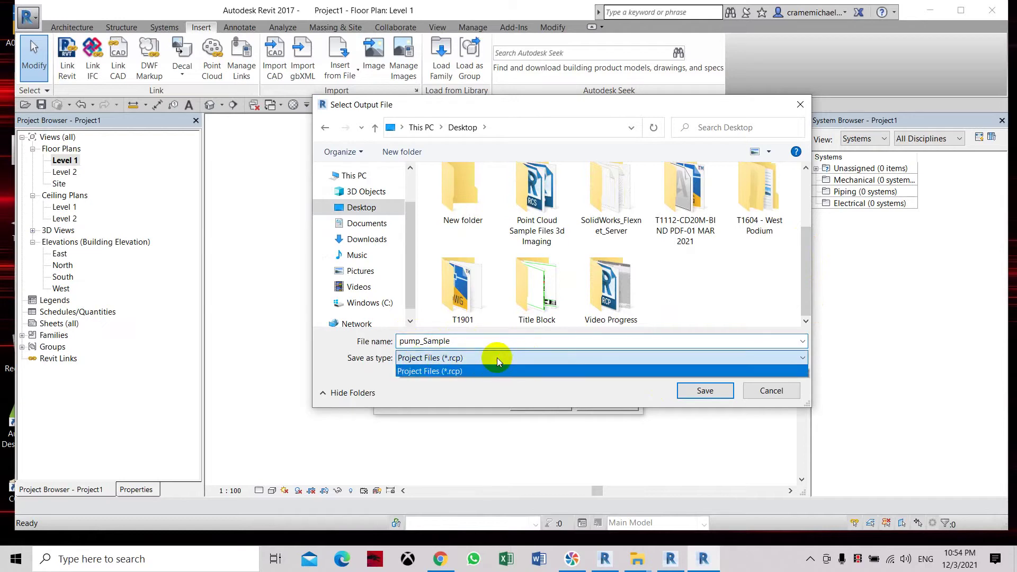
click(485, 369)
click(708, 391)
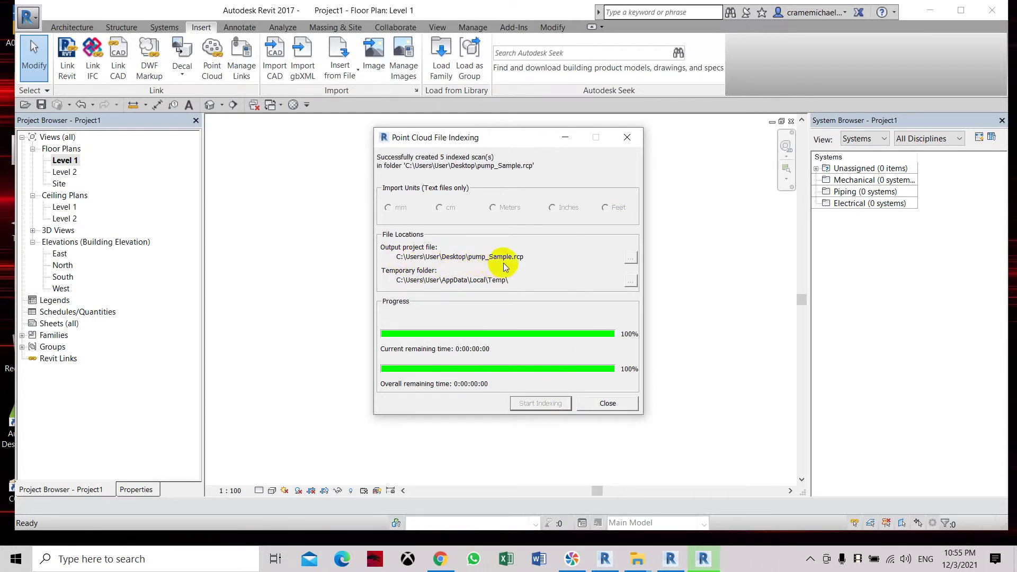
Close the completed indexing window to return to the Level 1 floor plan
click(611, 403)
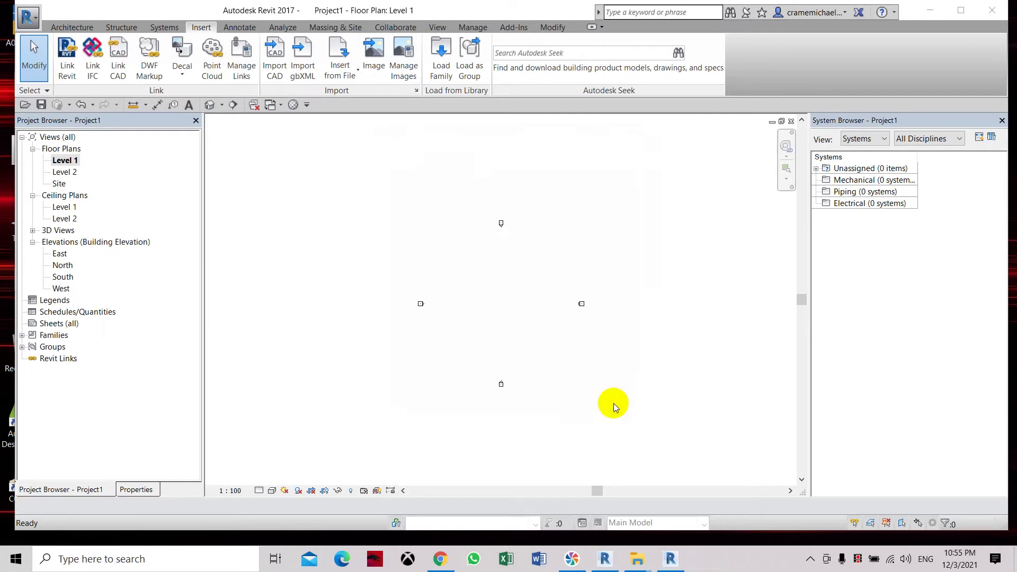
Link pump_Sample.rcp from the Desktop, with Files of type set to All Files
click(206, 50)
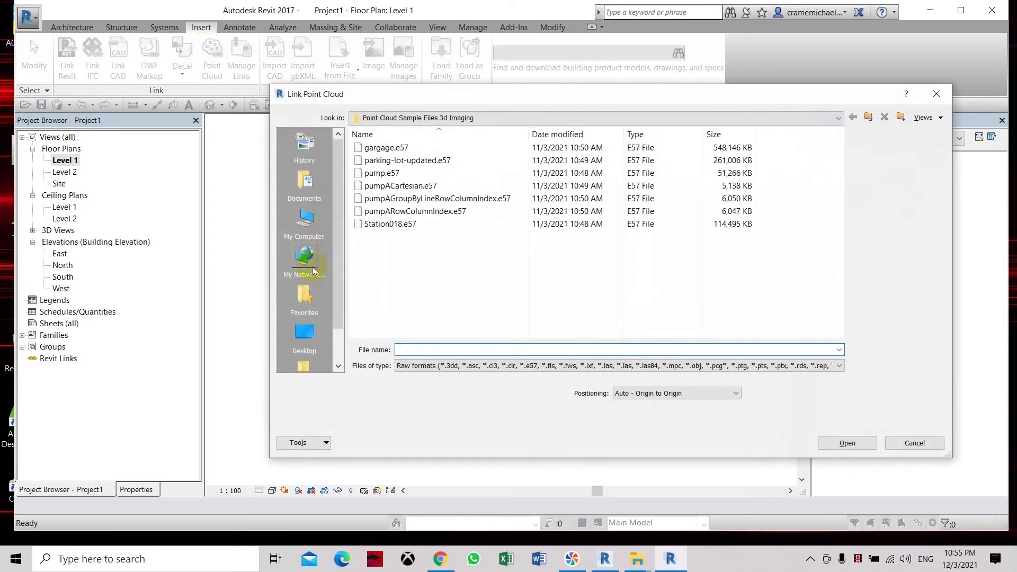
click(313, 333)
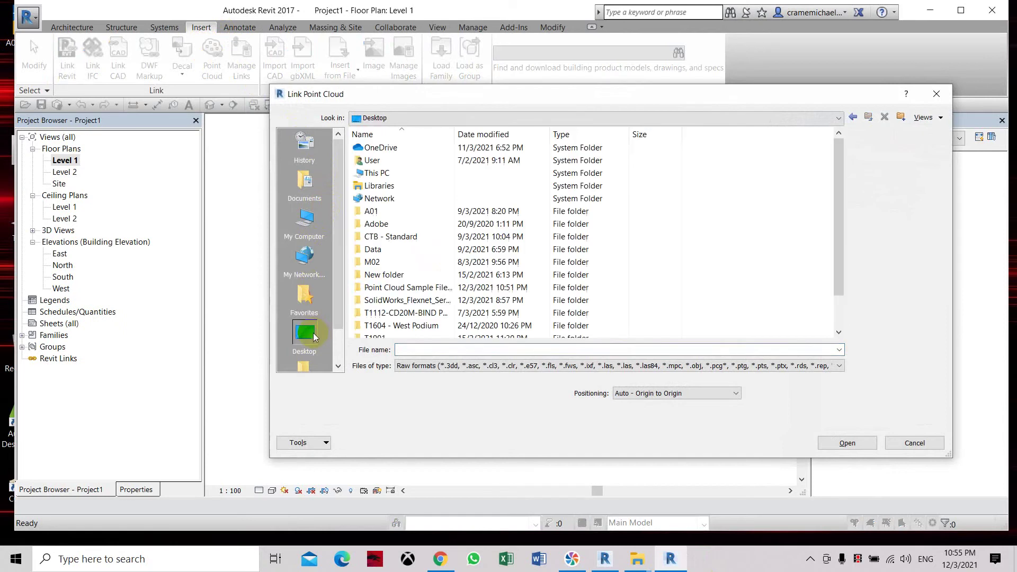
scroll(494, 275, down, 1)
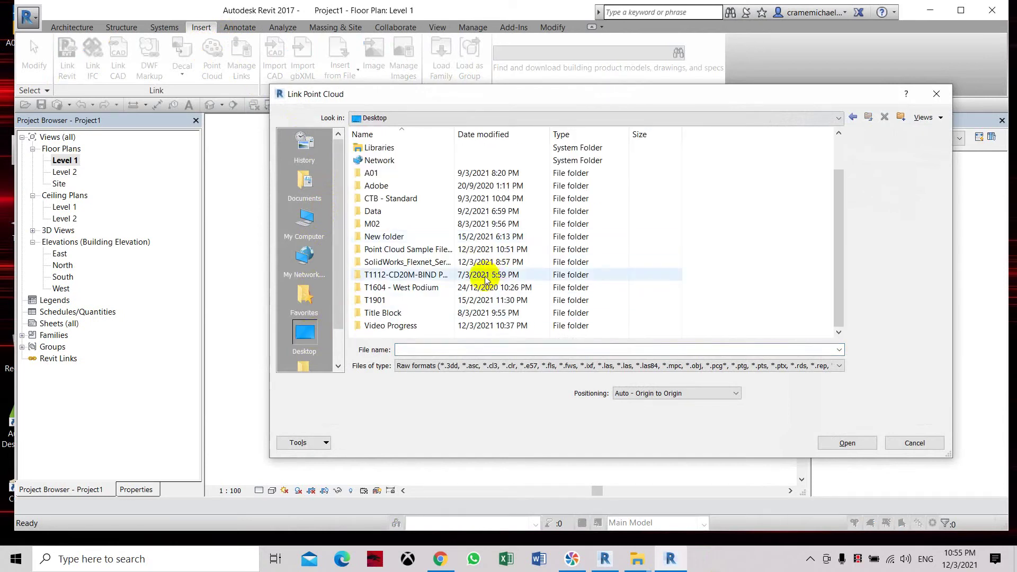
click(831, 370)
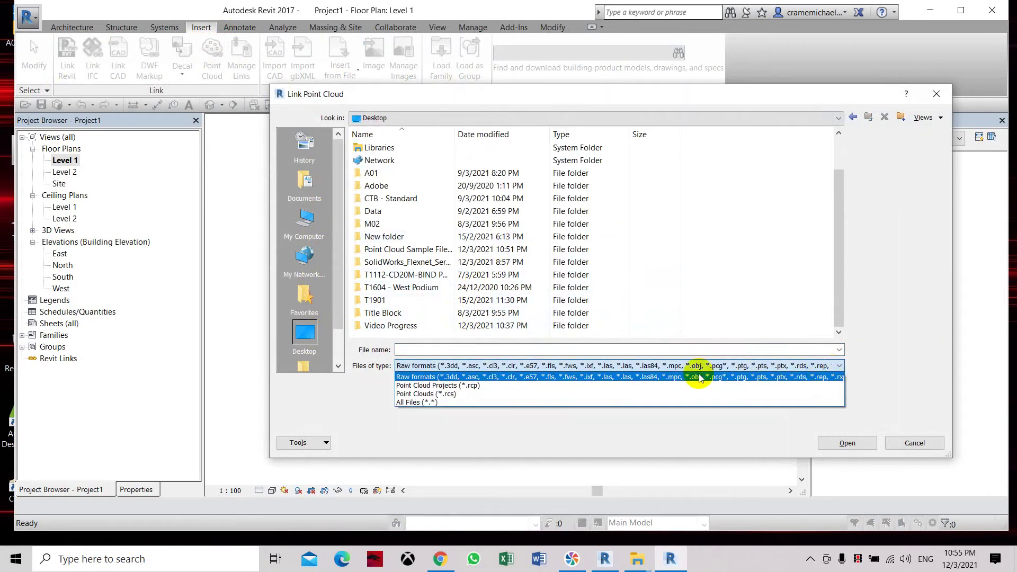
click(466, 402)
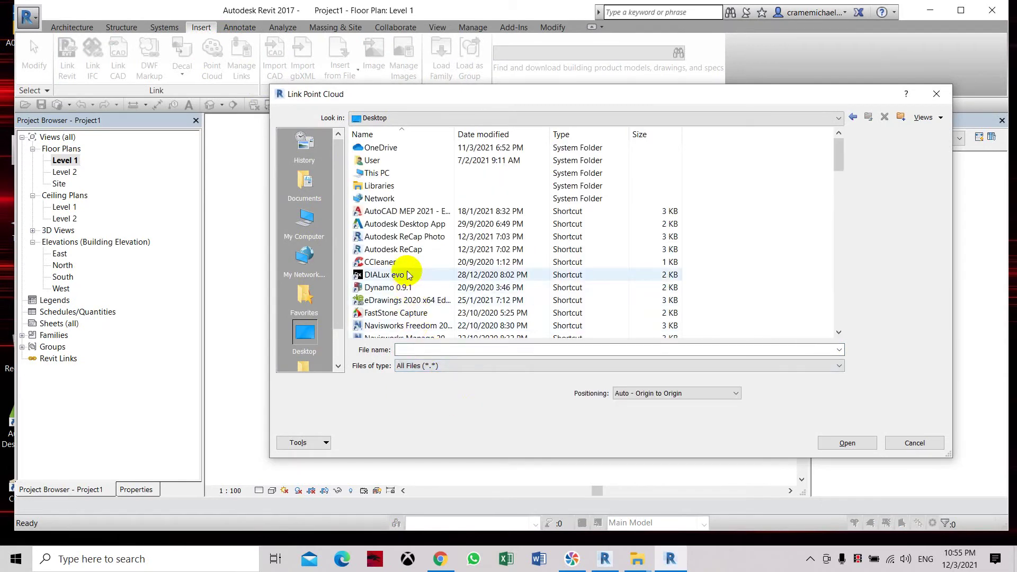
scroll(407, 259, down, 5)
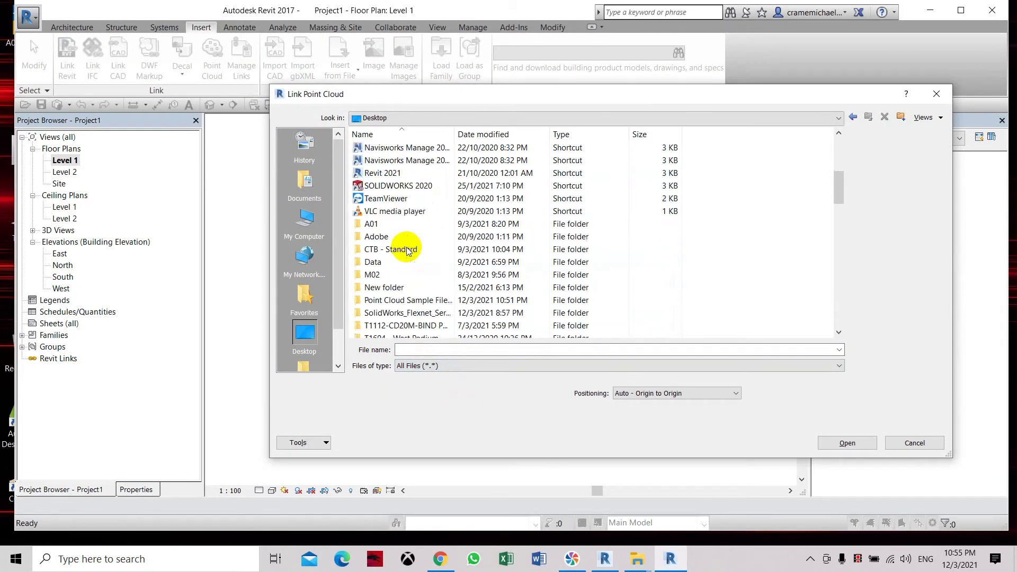
scroll(407, 251, down, 7)
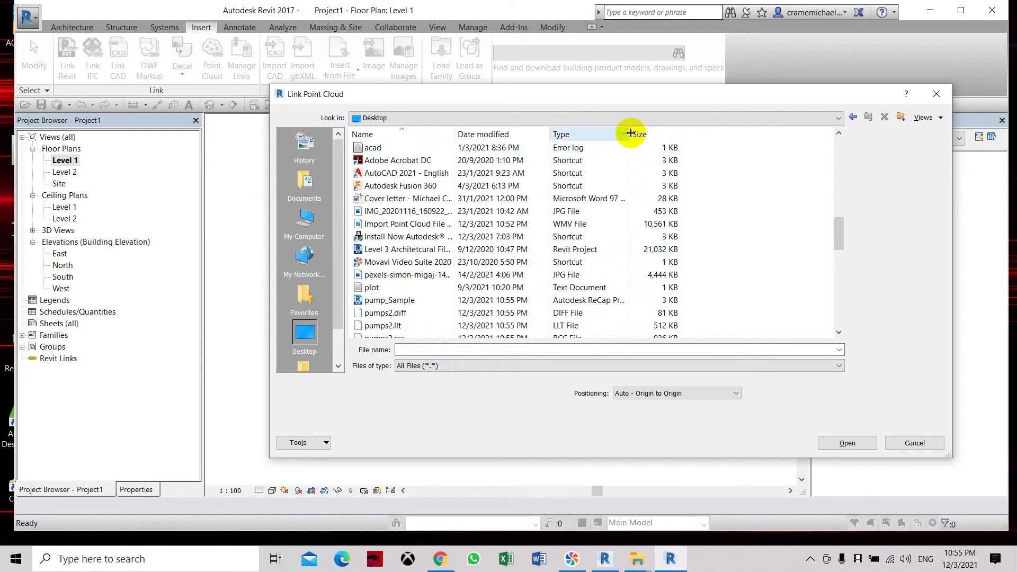
drag(628, 133, 672, 133)
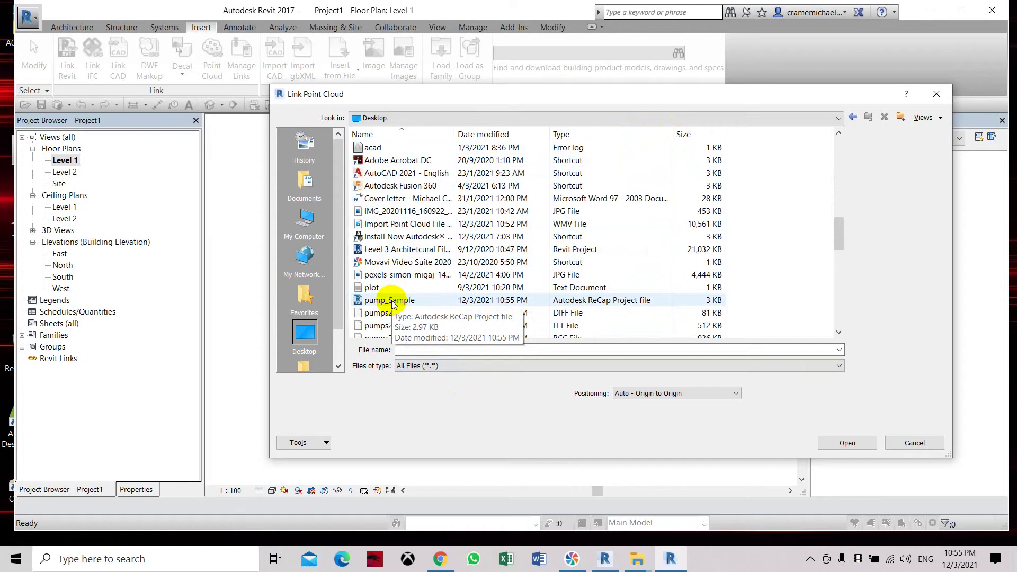
scroll(393, 302, down, 2)
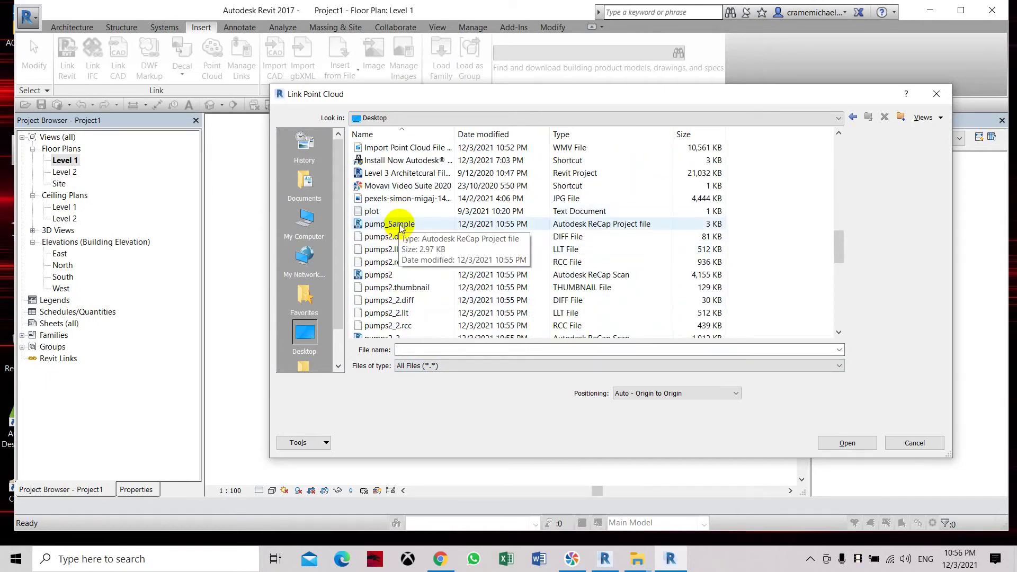
click(399, 227)
click(850, 444)
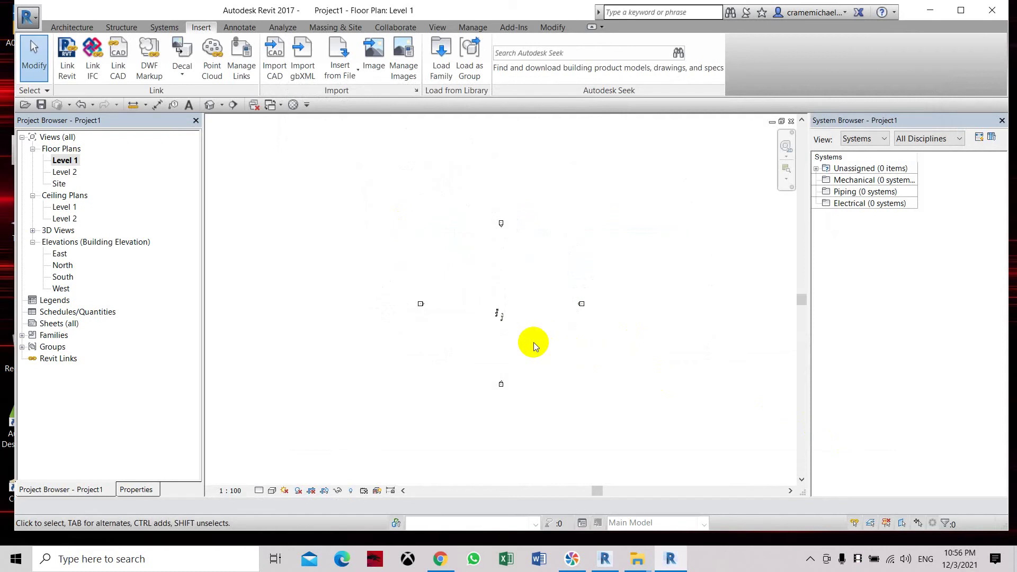
Switch to the default 3D view, frame the pump point cloud from the top-front corner, and open Manage Links
scroll(501, 332, up, 4)
scroll(507, 308, up, 5)
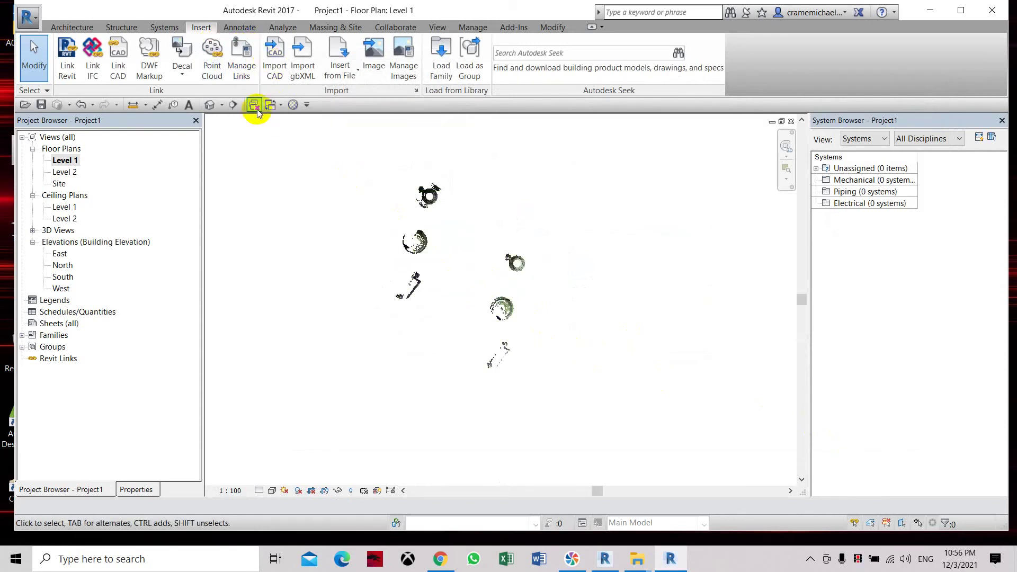
click(209, 105)
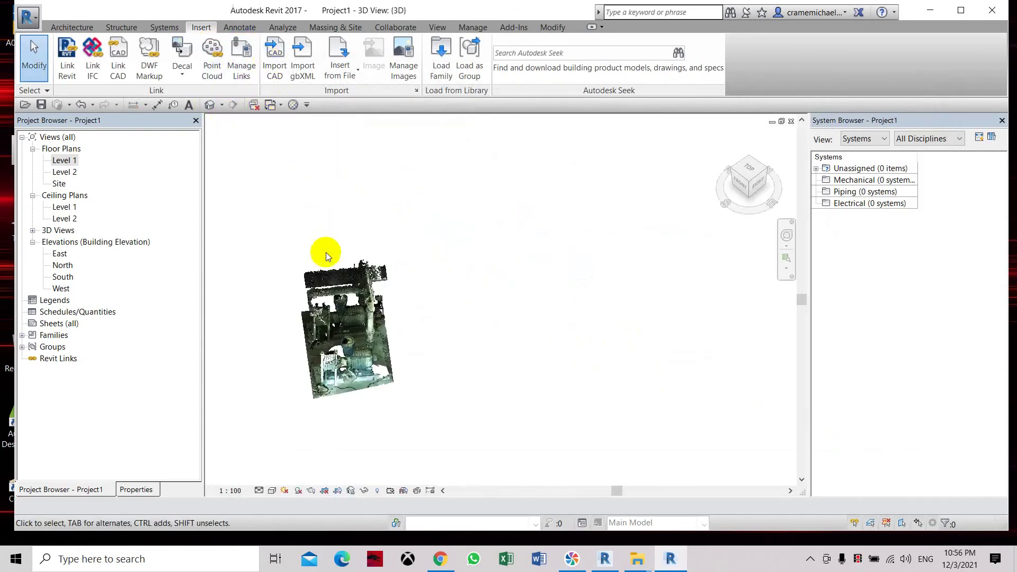
scroll(281, 358, up, 4)
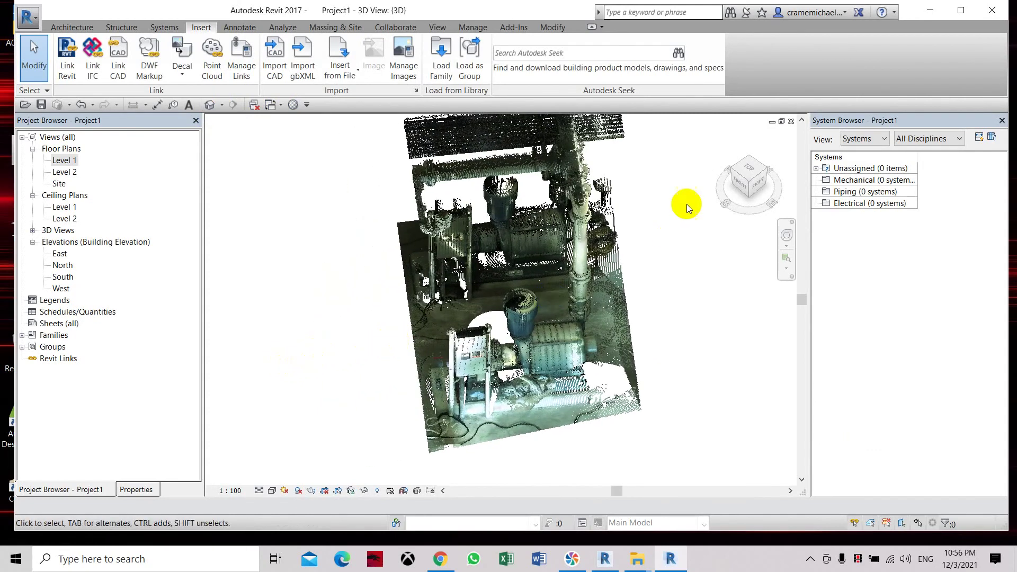
click(745, 176)
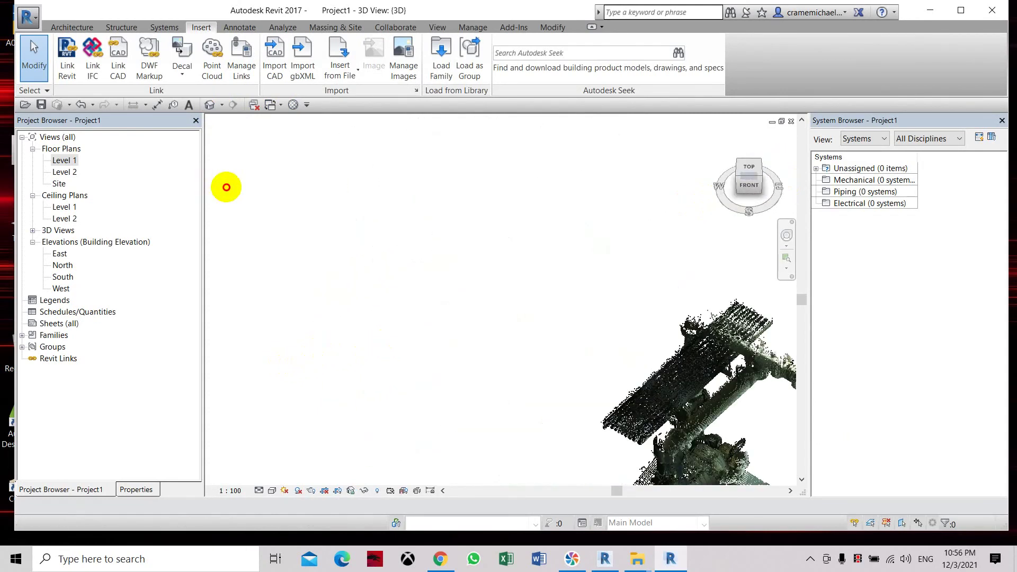
scroll(428, 249, down, 4)
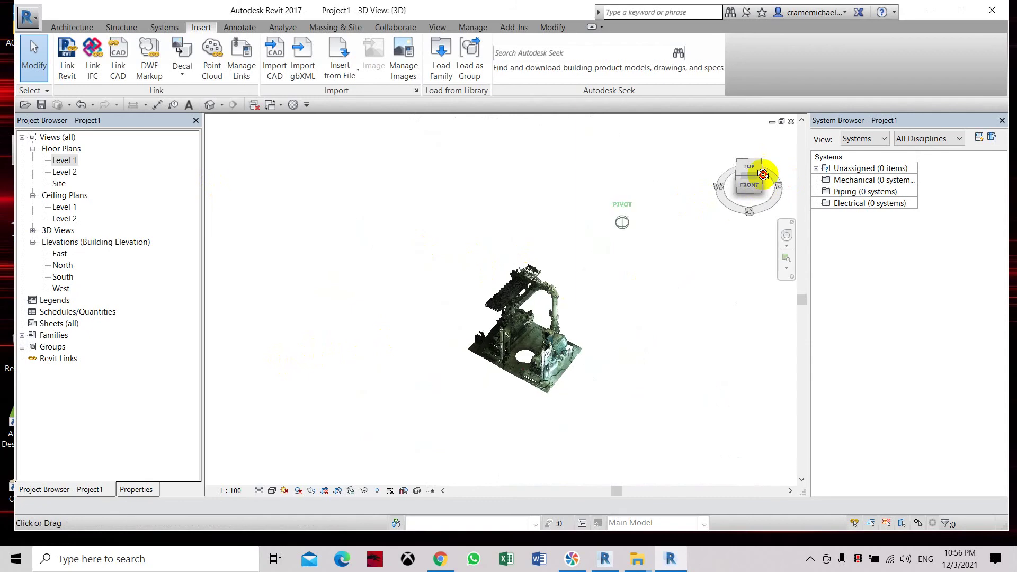
scroll(591, 347, up, 5)
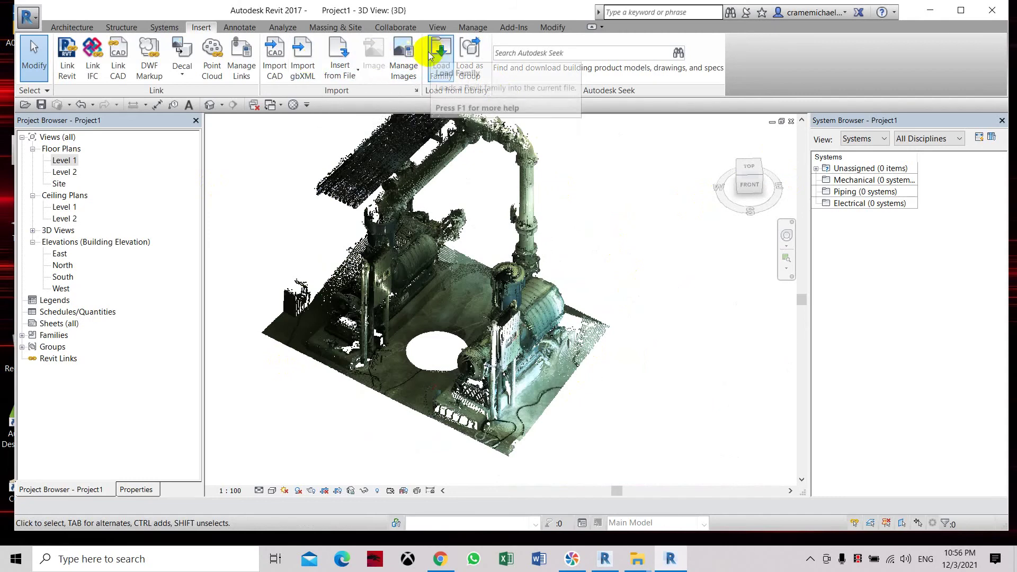
click(242, 53)
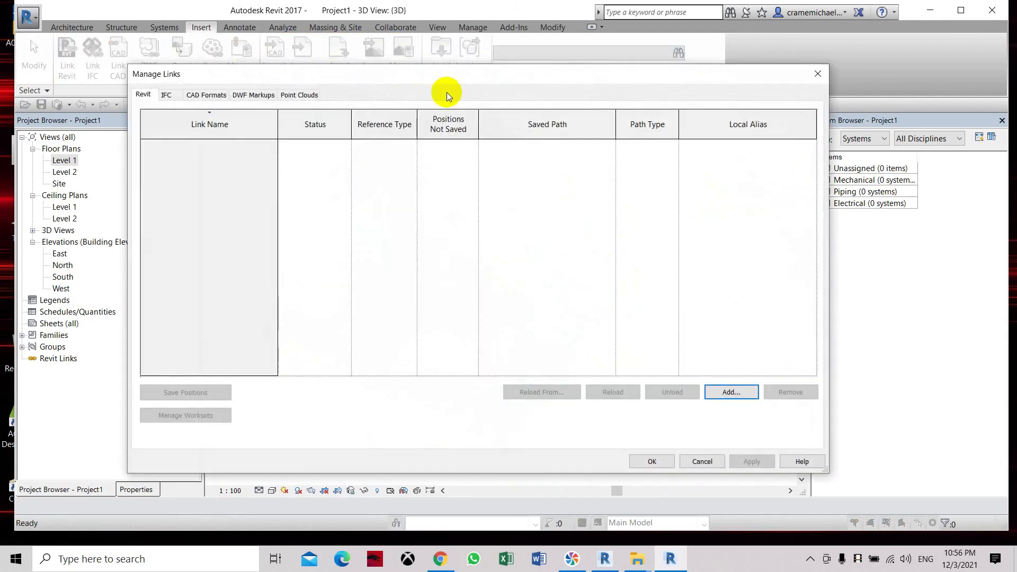
click(300, 94)
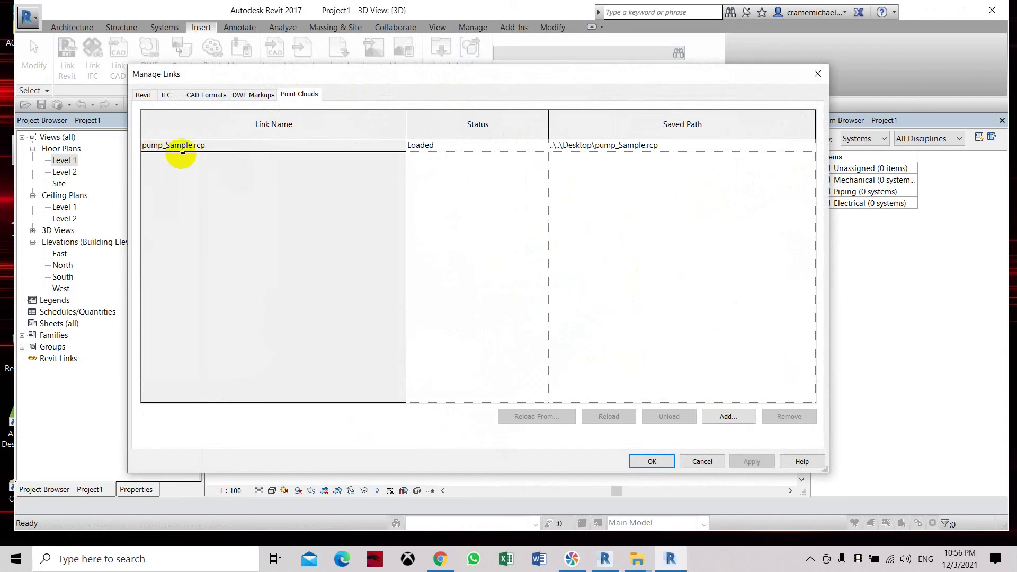
click(655, 462)
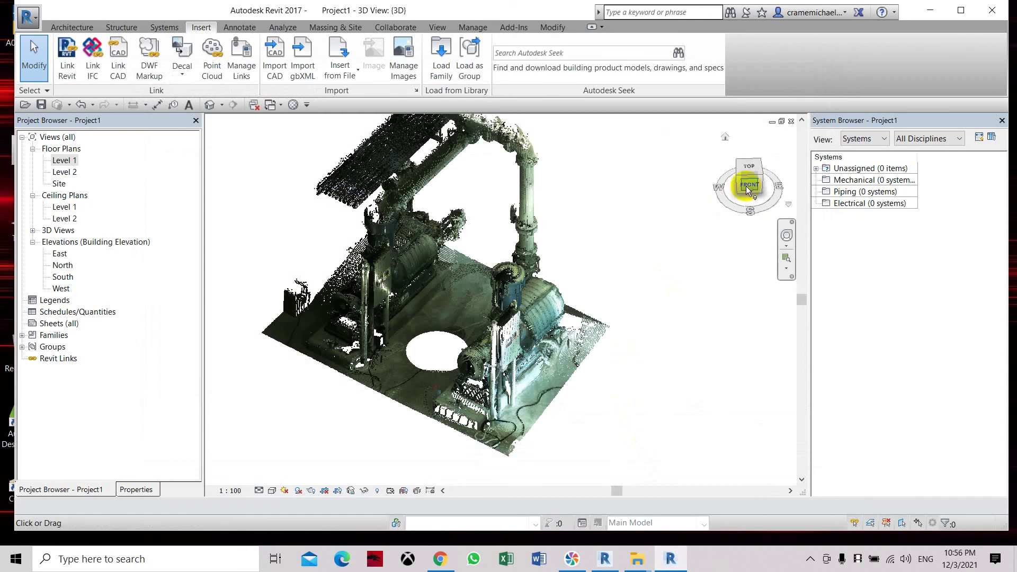
Orbit the pump point cloud with the ViewCube and zoom to reframe it
click(743, 181)
drag(742, 181, 733, 197)
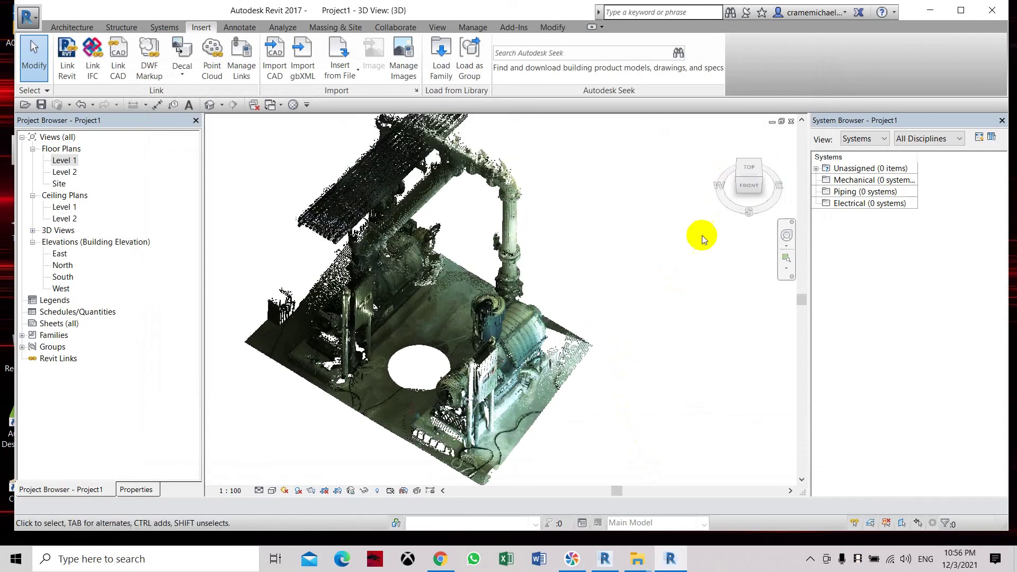
scroll(571, 307, down, 2)
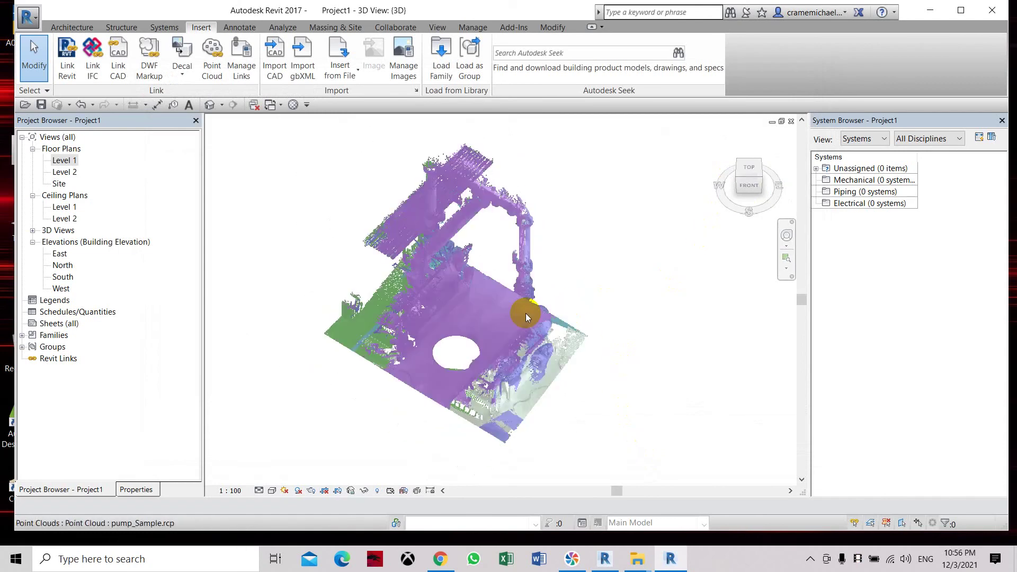
scroll(599, 304, up, 2)
scroll(599, 304, down, 2)
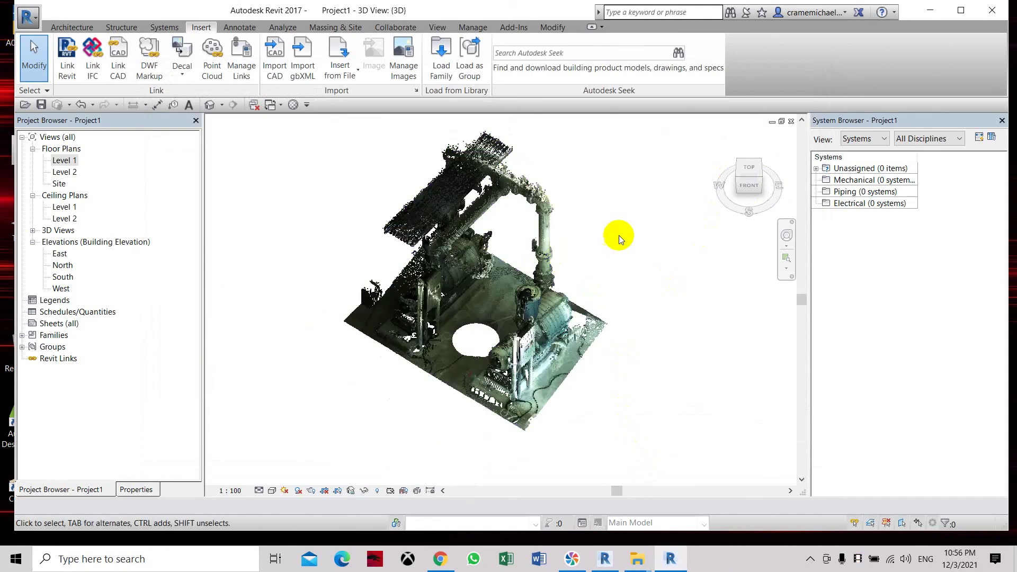
drag(741, 184, 745, 169)
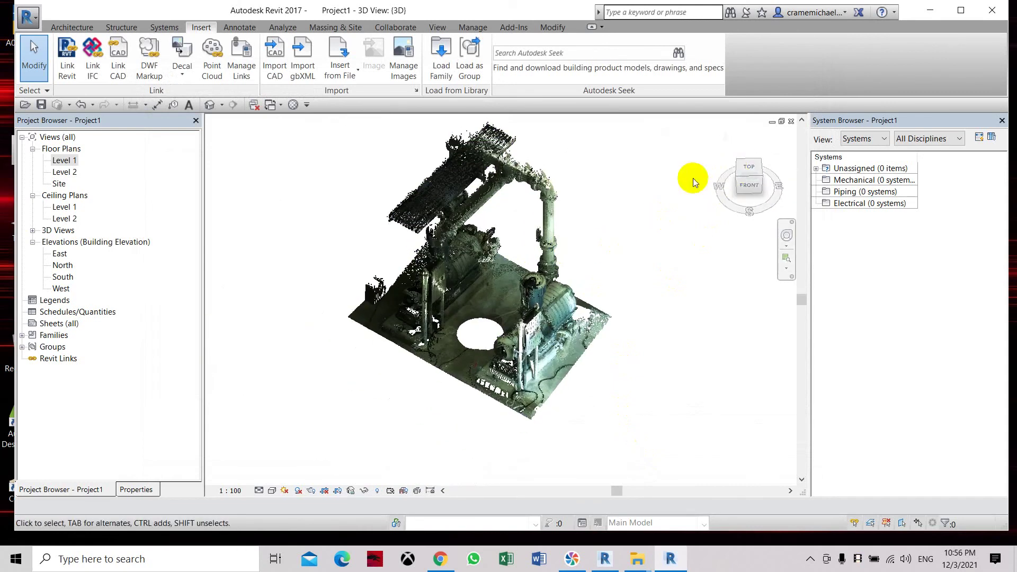